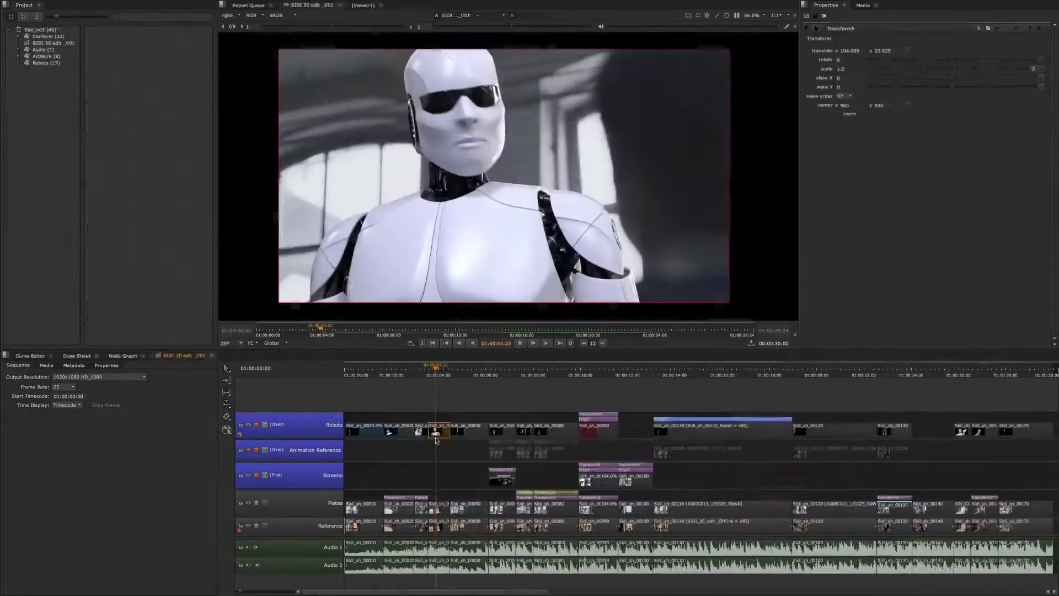
Set the robot clip's Clip Reformat to To Sequence Resolution, resized by width and centred
left_click(110, 367)
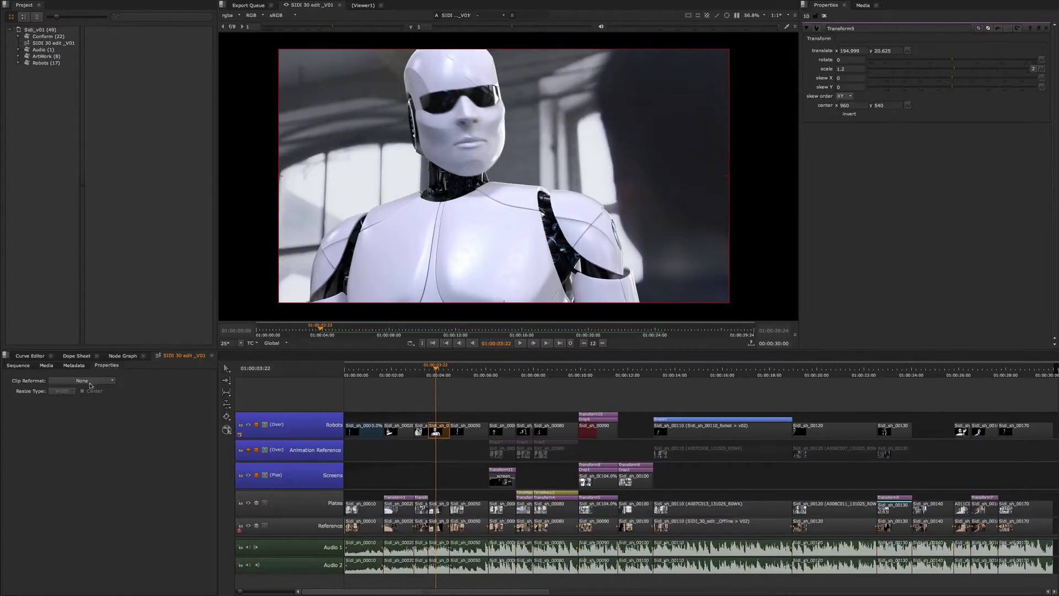
left_click(113, 381)
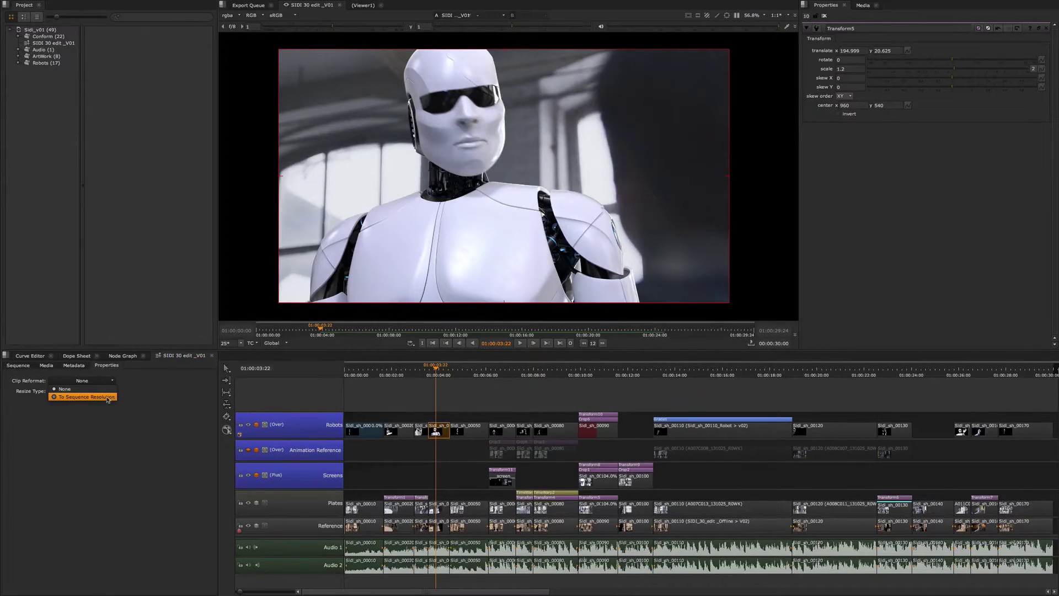
left_click(108, 398)
left_click(108, 391)
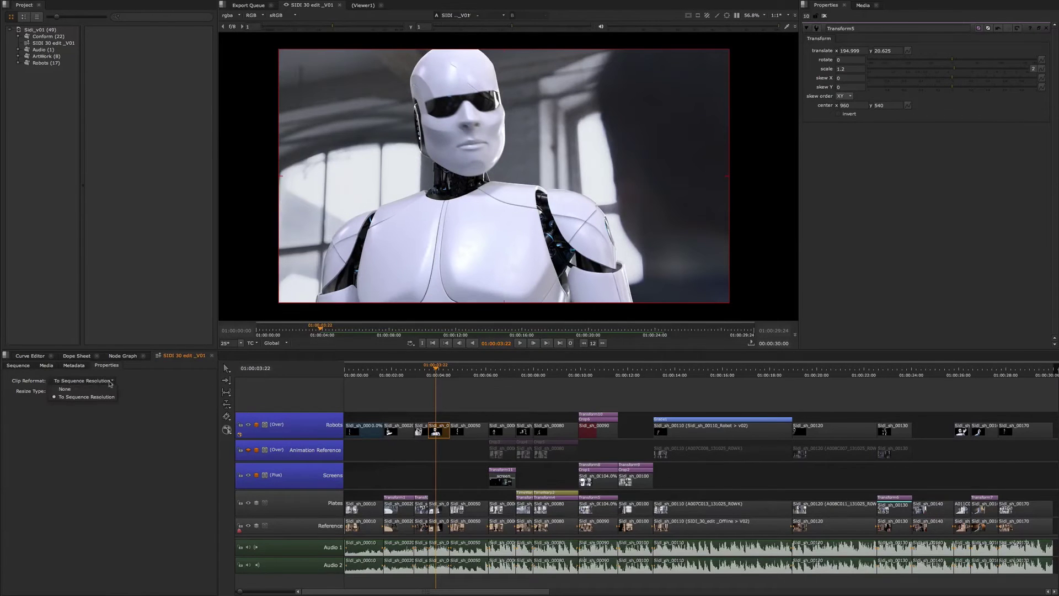
left_click(83, 390)
left_click(110, 382)
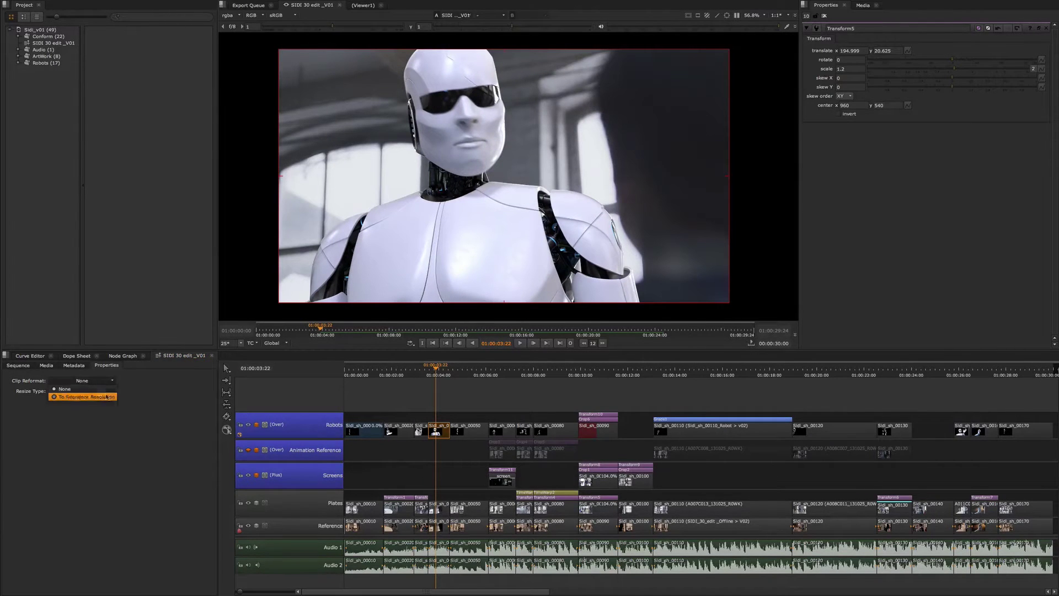
left_click(108, 398)
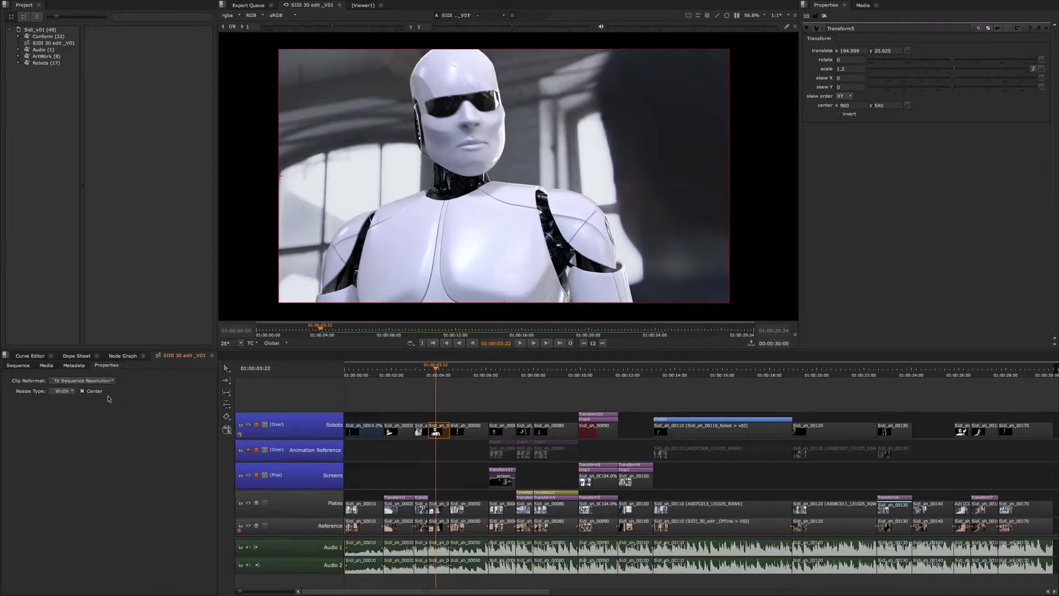
left_click(608, 371)
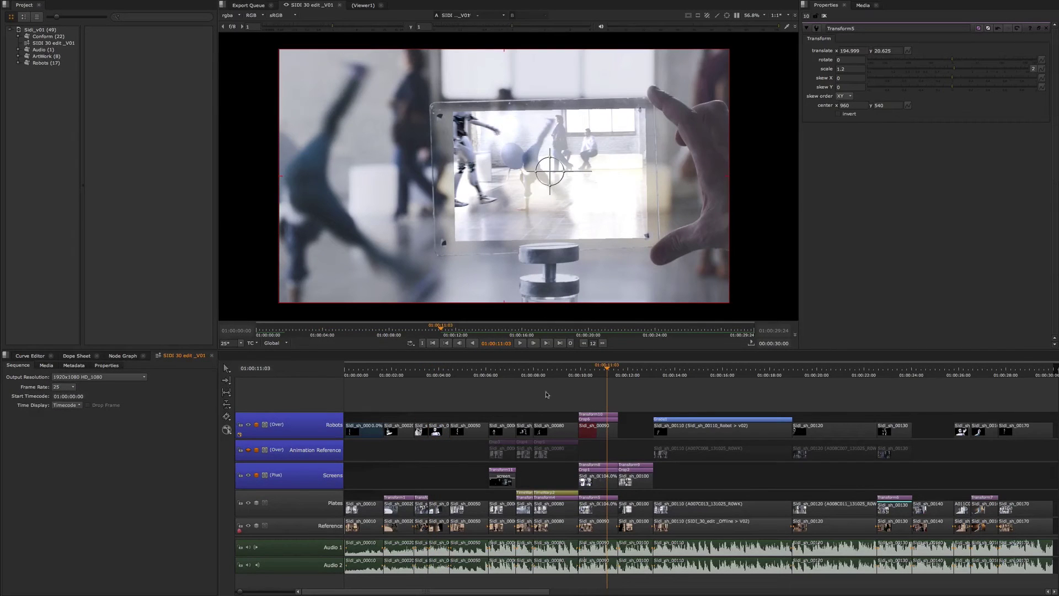
Change the sequence output resolution from 720x576 PAL to 720x576 (1.46) PAL_16:9
left_click(143, 377)
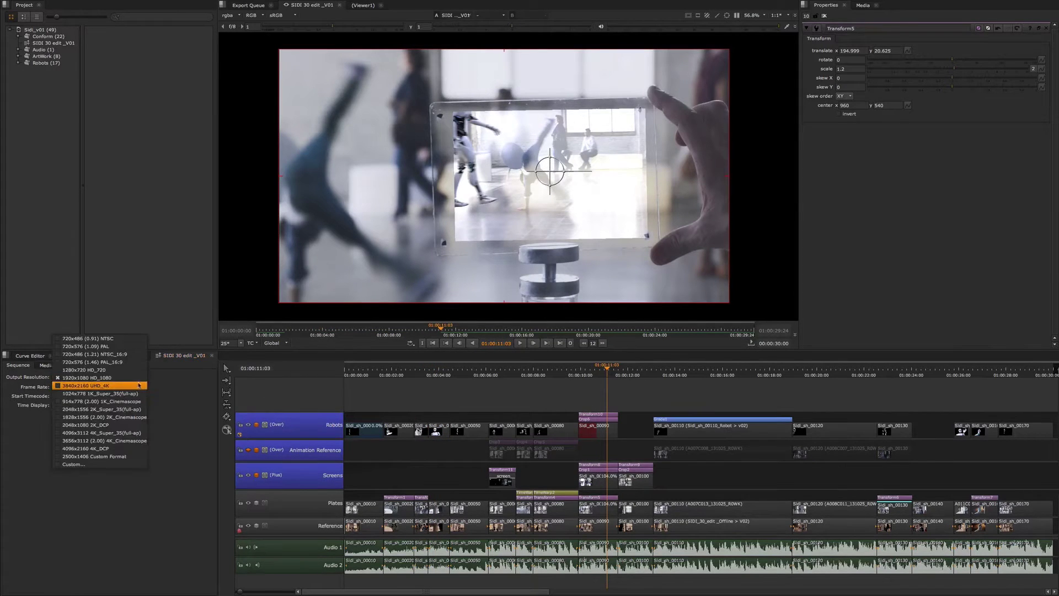
left_click(136, 346)
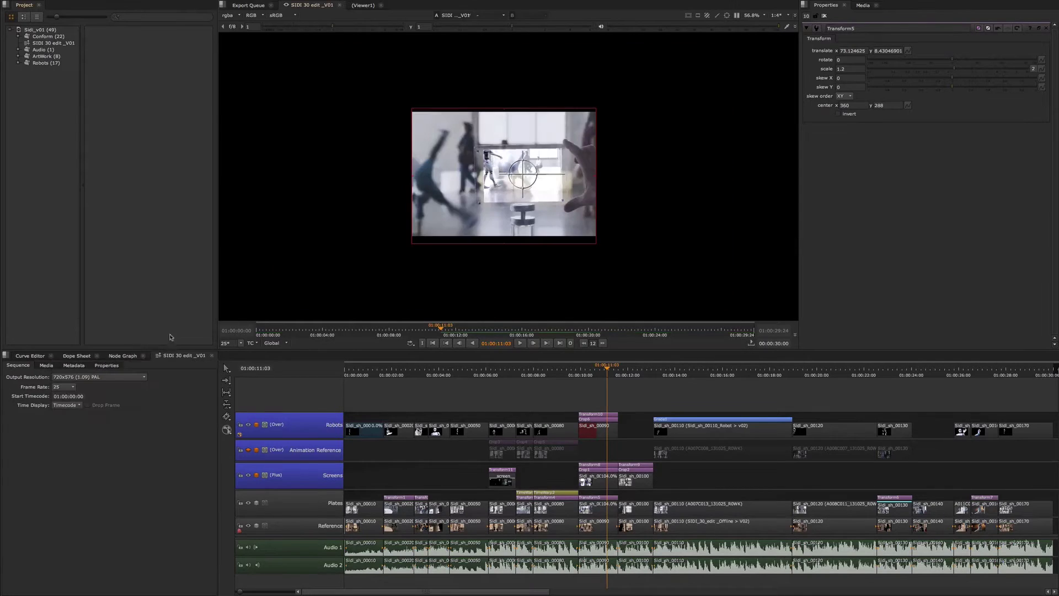
left_click(143, 376)
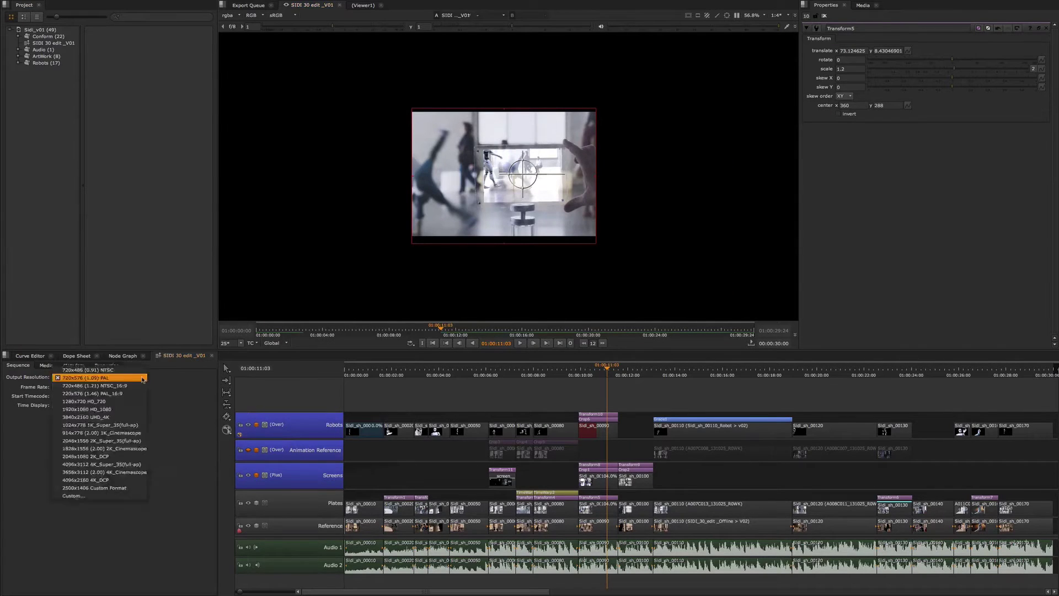
left_click(100, 394)
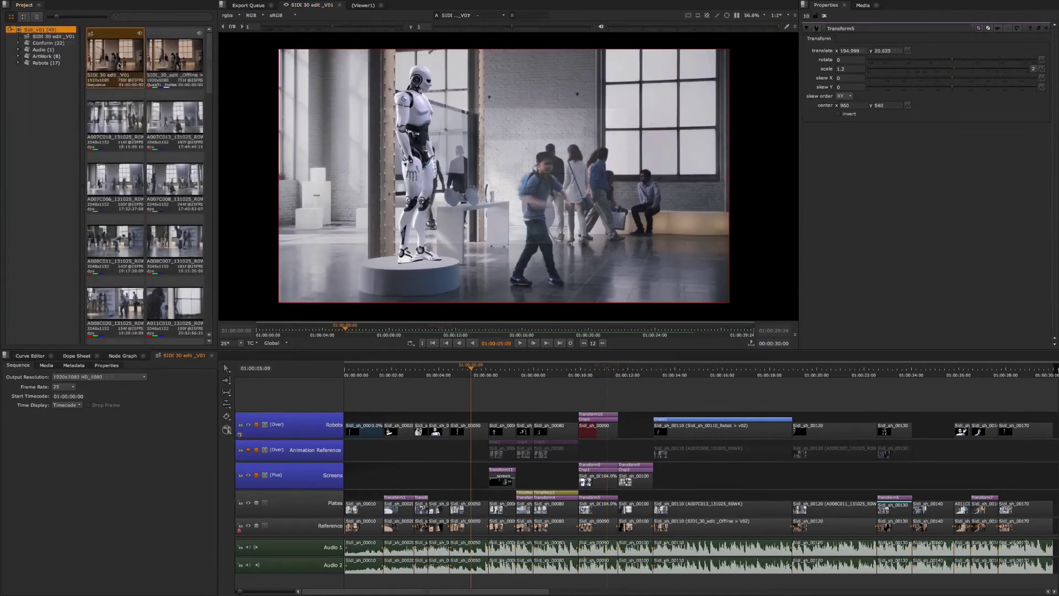
Open Export from the sequence's bin context menu, keeping Process as Shots
right_click(125, 65)
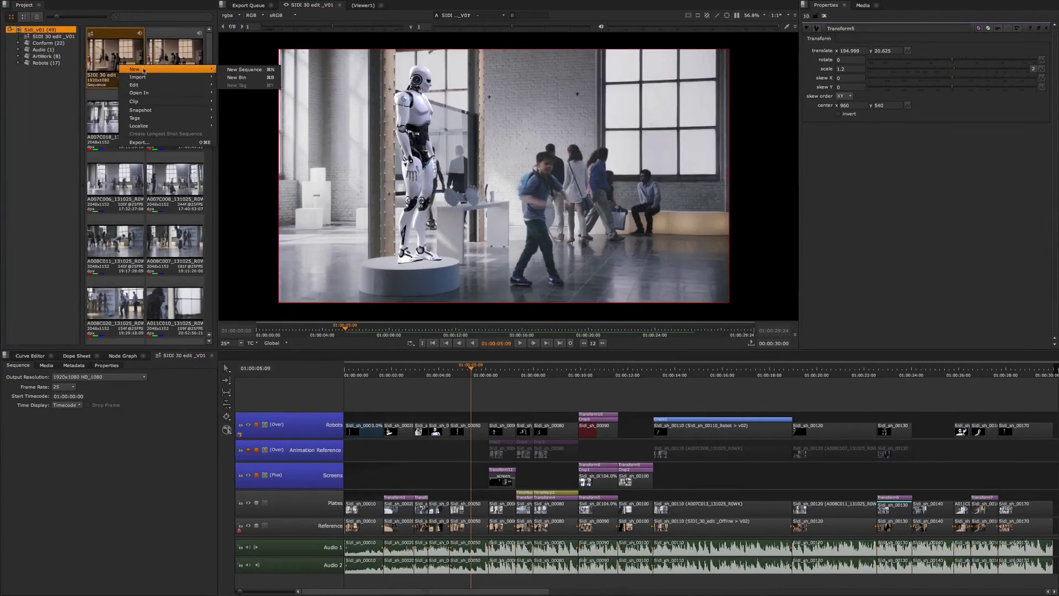
left_click(196, 144)
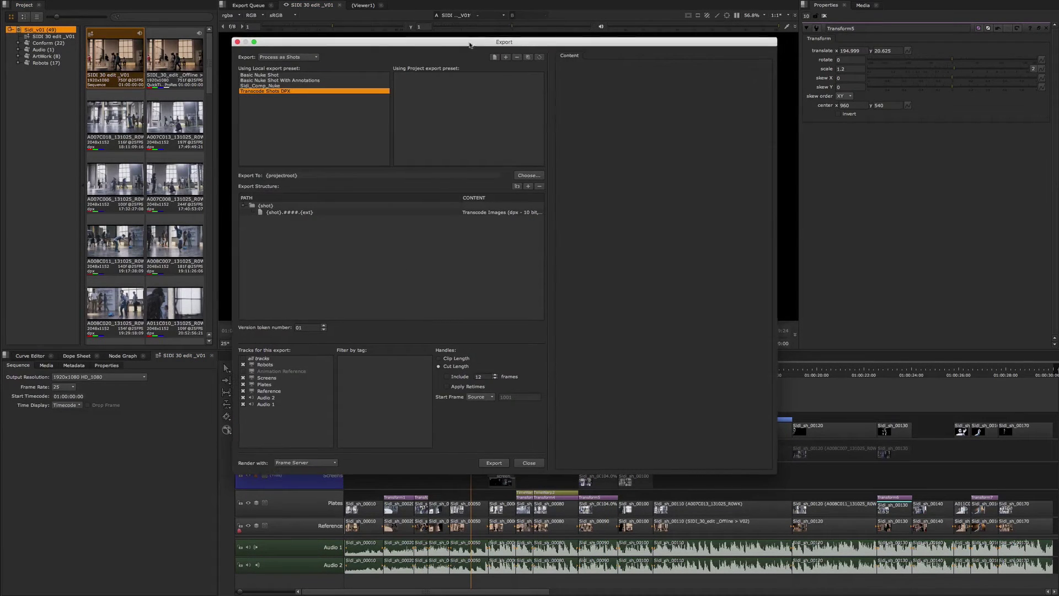
left_click(309, 48)
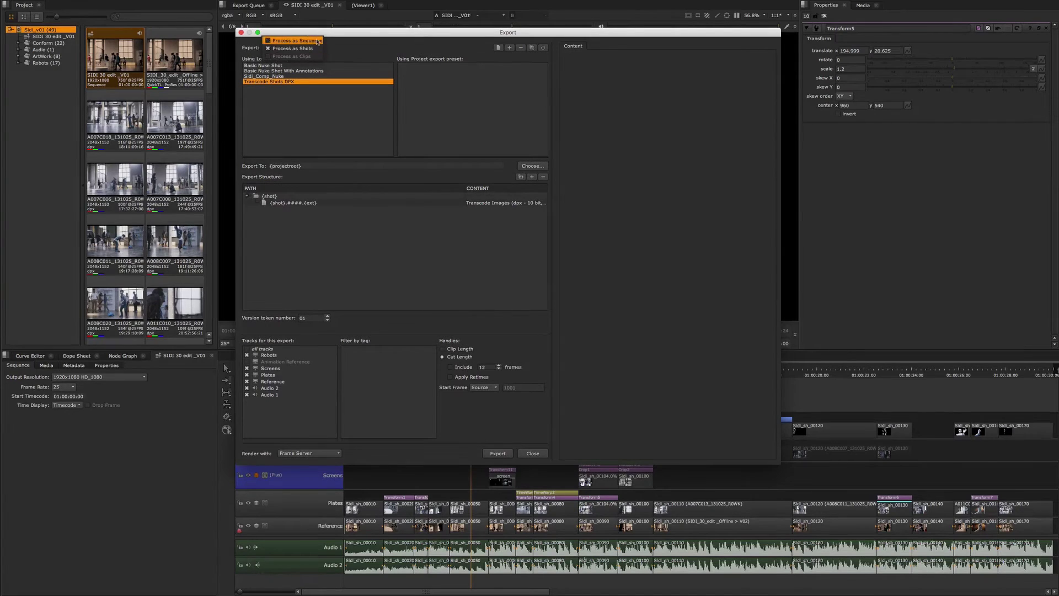
left_click(345, 51)
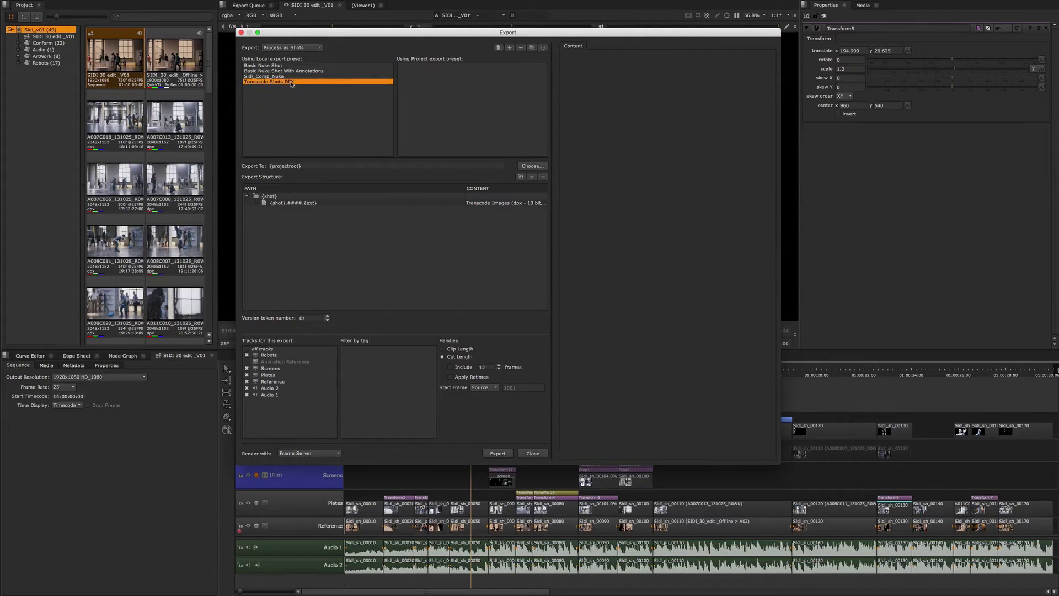
Check the {shot}.####.{ext} image output's Reformat options, leaving it at None
left_click(315, 202)
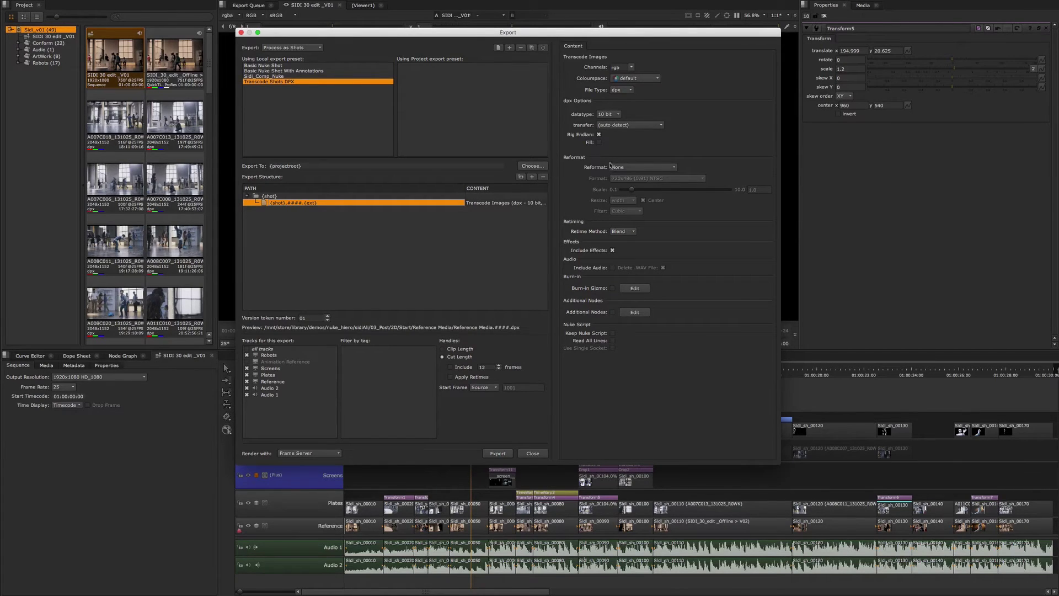
left_click(672, 166)
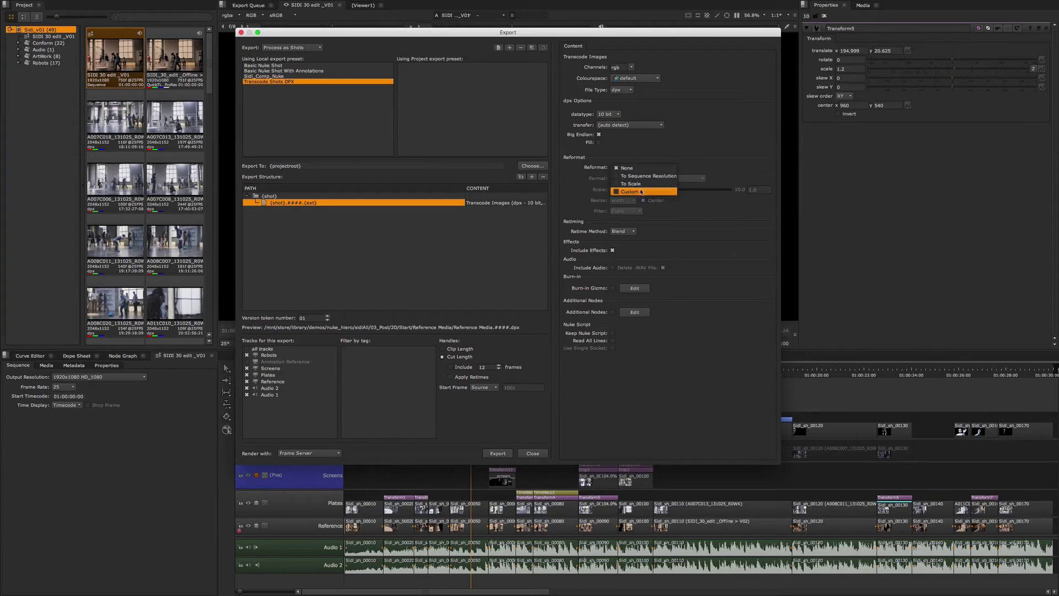
left_click(697, 169)
Apply the Sidi_Comp_Nuke preset, review its LowRes stage, and keep the script at Plate Resolution
left_click(264, 75)
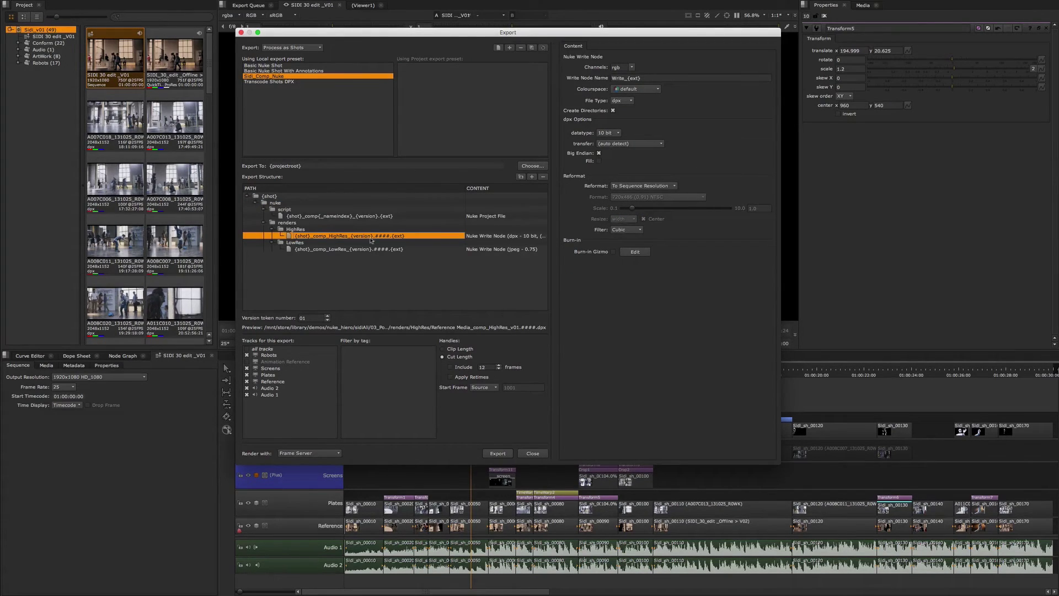
left_click(350, 248)
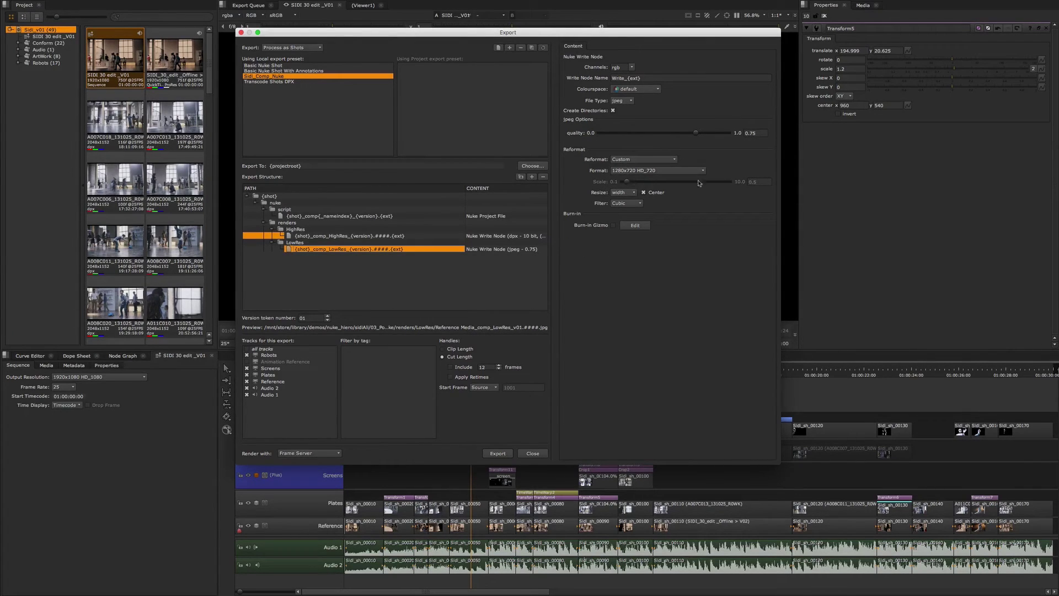
left_click(403, 217)
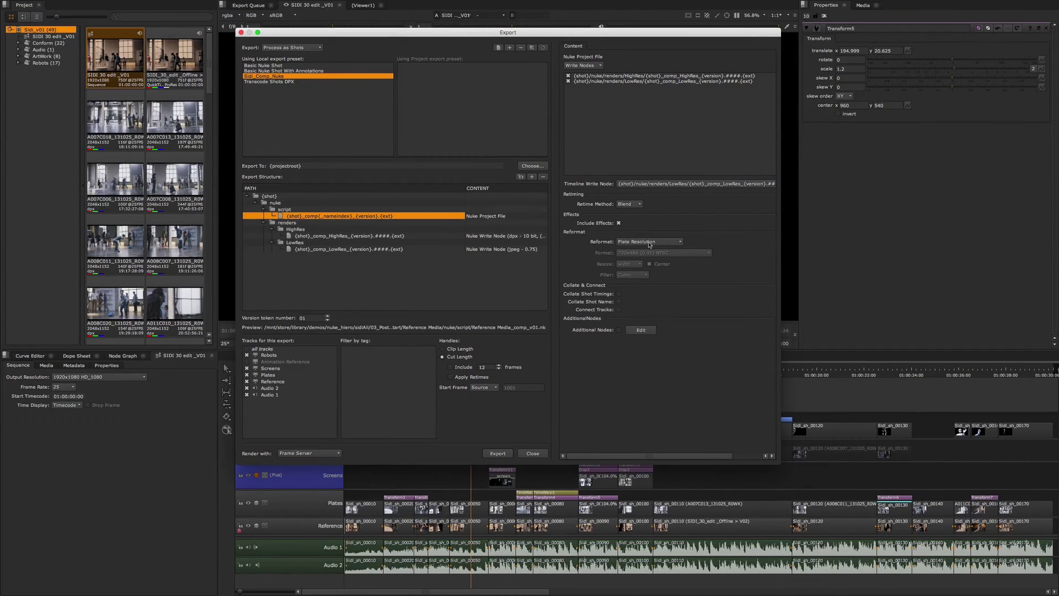
left_click(679, 242)
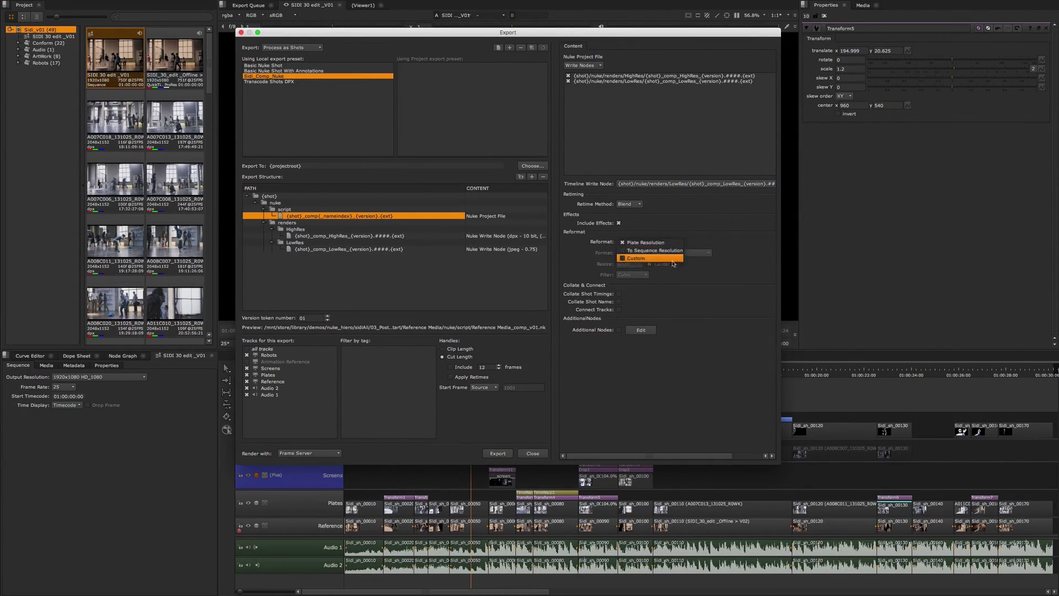
left_click(679, 243)
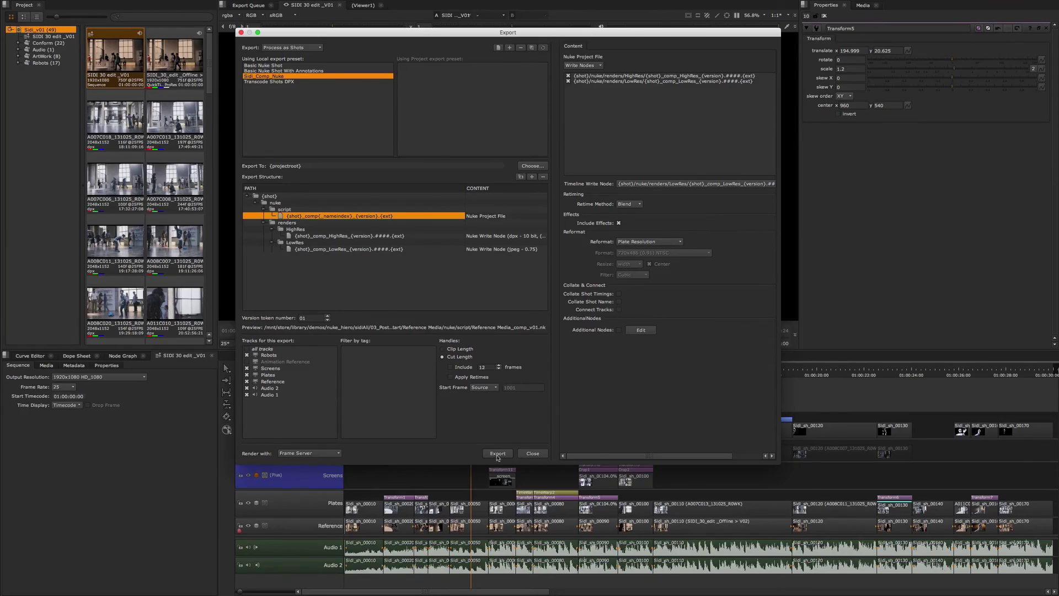